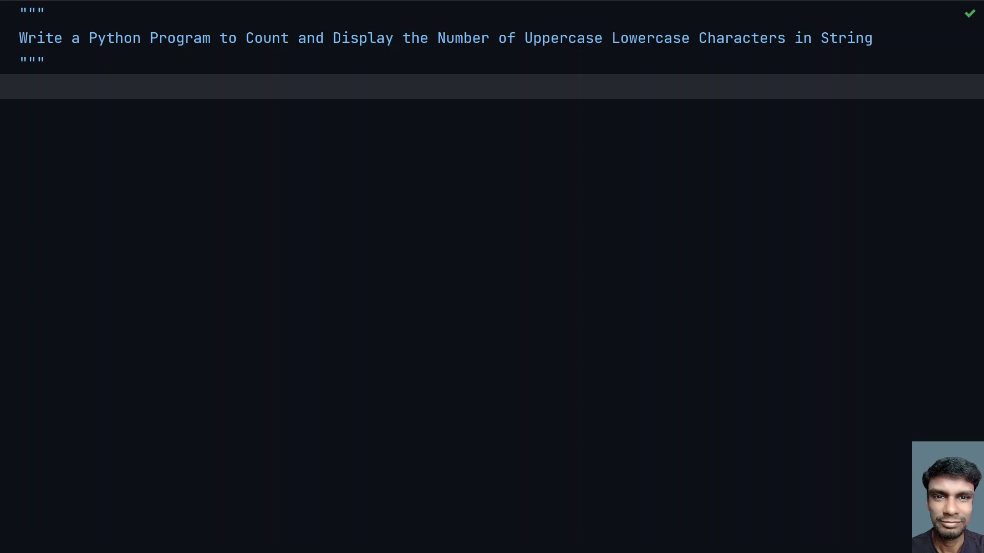
# - Remove the stray space and add an empty code line below the task docstring
pyautogui.press('BackSpace')
pyautogui.press('Return')
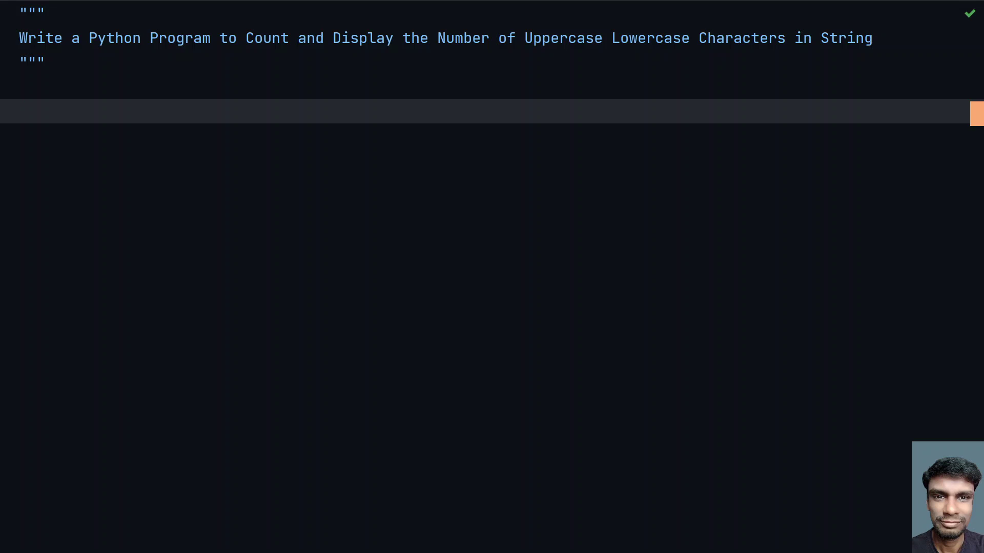
pyautogui.write('my_string ')
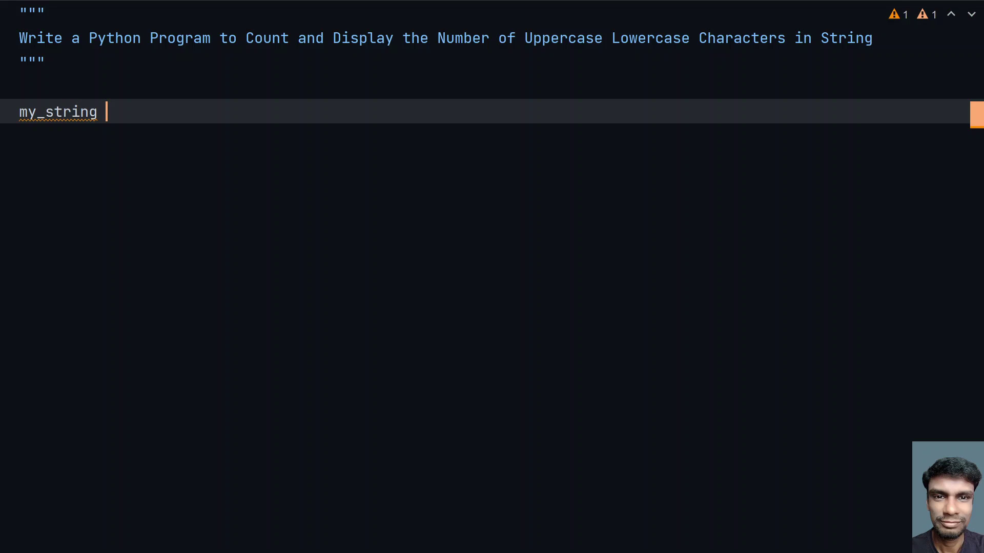
pyautogui.write('= ')
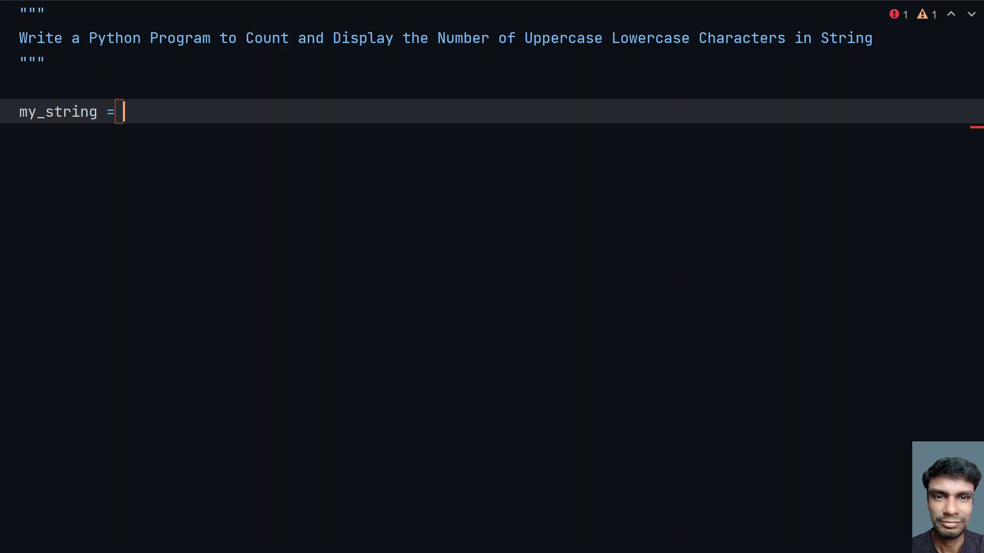
pyautogui.write('input')
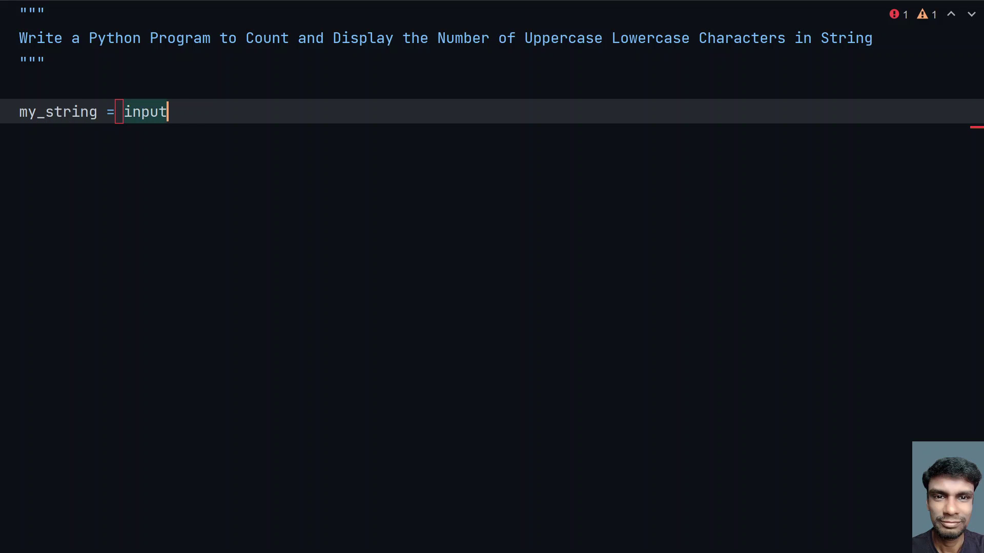
pyautogui.write('()')
# - Add my_string = input("Enter a String : ") with blank lines below it
pyautogui.press('Left')
pyautogui.write('Enter a')
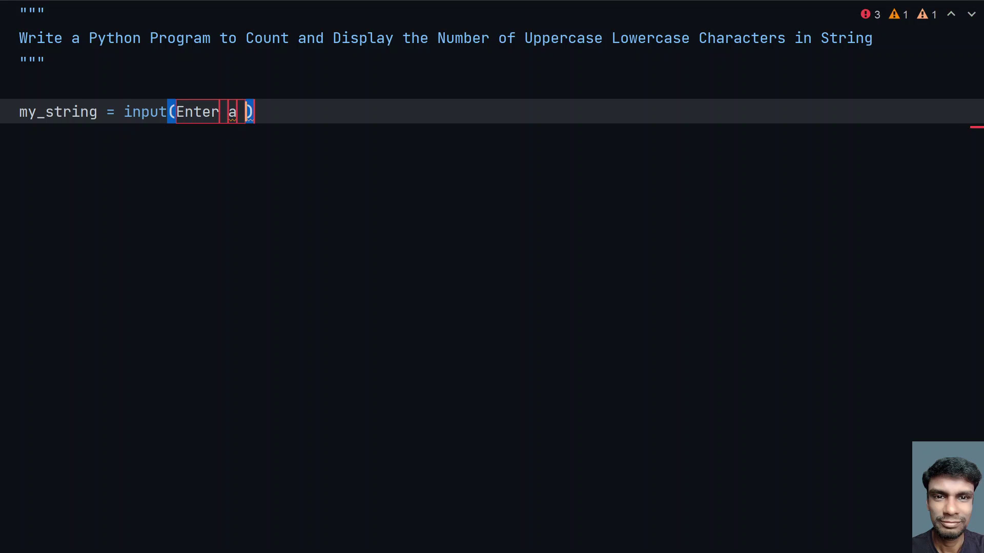
pyautogui.press('BackSpace')
pyautogui.press('BackSpace')
pyautogui.press('BackSpace')
pyautogui.press('BackSpace')
pyautogui.press('BackSpace')
pyautogui.press('BackSpace')
pyautogui.press('BackSpace')
pyautogui.press('BackSpace')
pyautogui.write('"Enter a String :')
pyautogui.press('End')
pyautogui.press('Return')
pyautogui.press('Return')
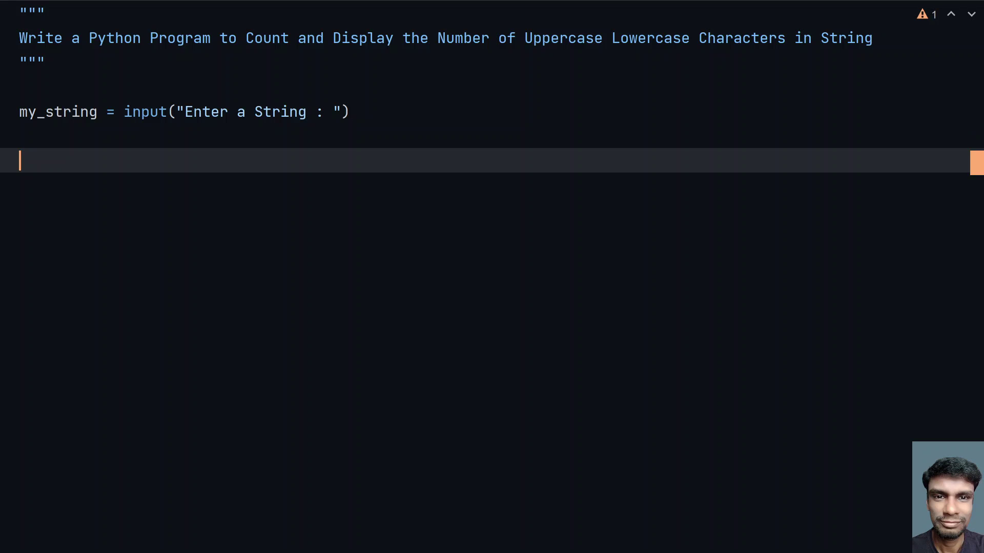
pyautogui.doubleClick(58, 112)
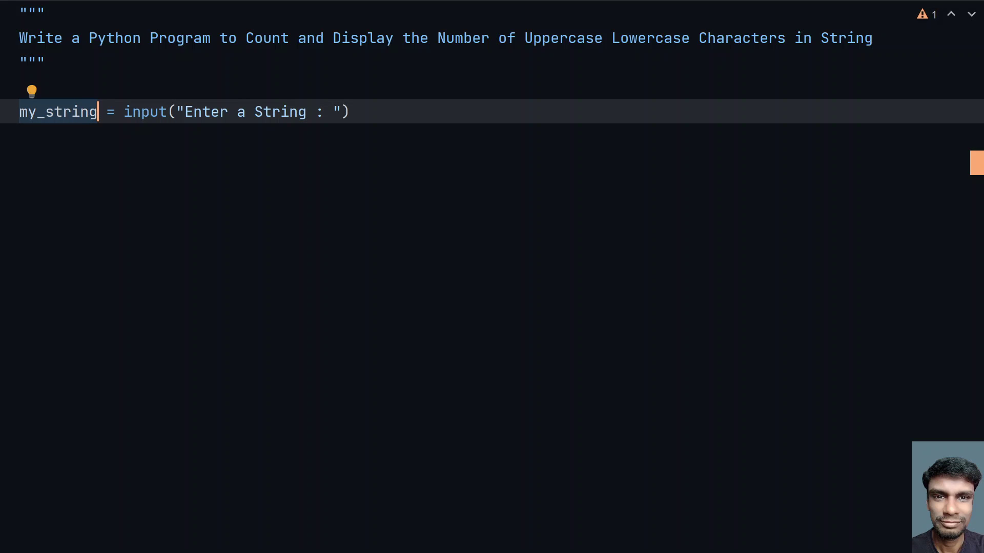
# - Add the line upper_count, lower_count = 0, 0 below the input line
pyautogui.press('Down')
pyautogui.press('Return')
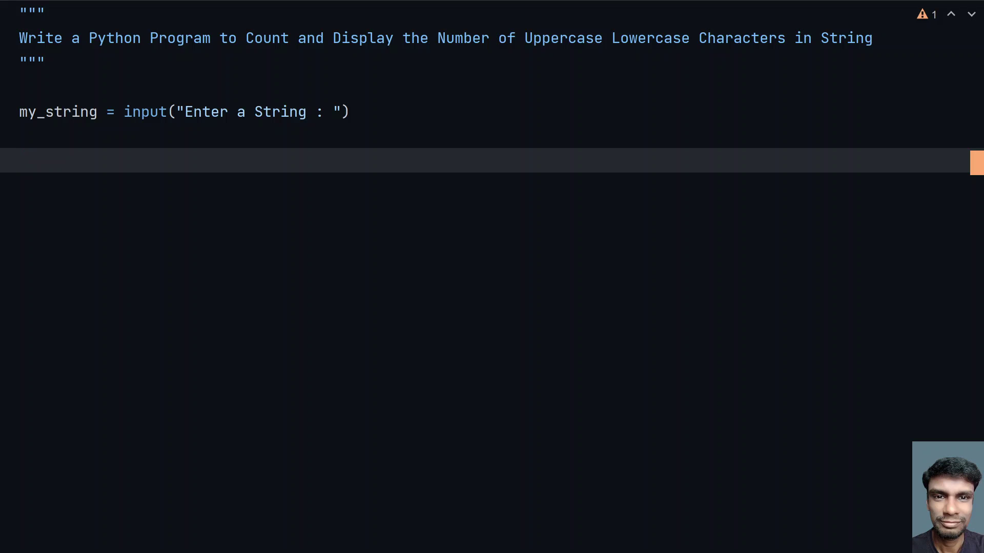
pyautogui.write('uppper')
pyautogui.press('BackSpace')
pyautogui.press('BackSpace')
pyautogui.press('BackSpace')
pyautogui.press('BackSpace')
pyautogui.write('per_count')
pyautogui.press('BackSpace')
pyautogui.write(', lower_count = 0, 0')
pyautogui.press('Return')
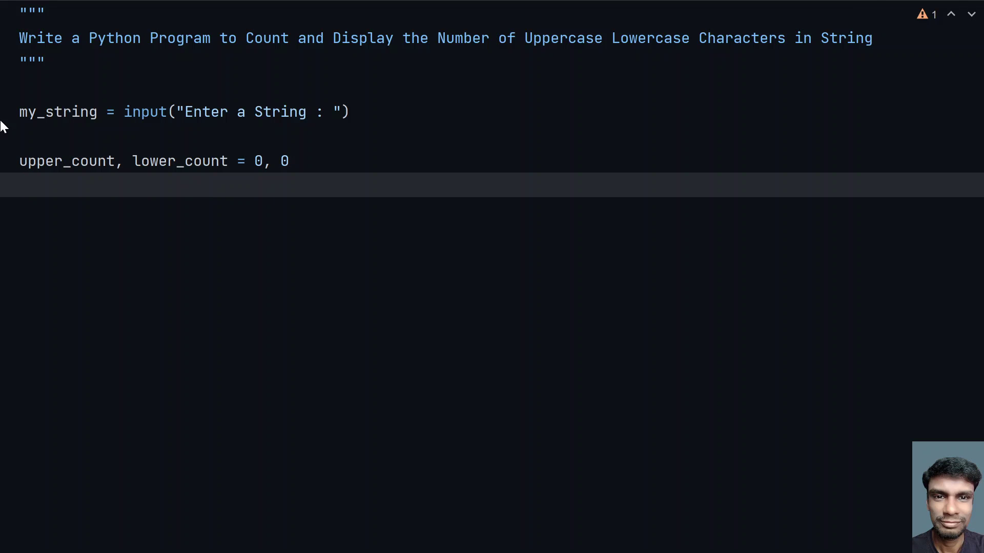
pyautogui.click(54, 111)
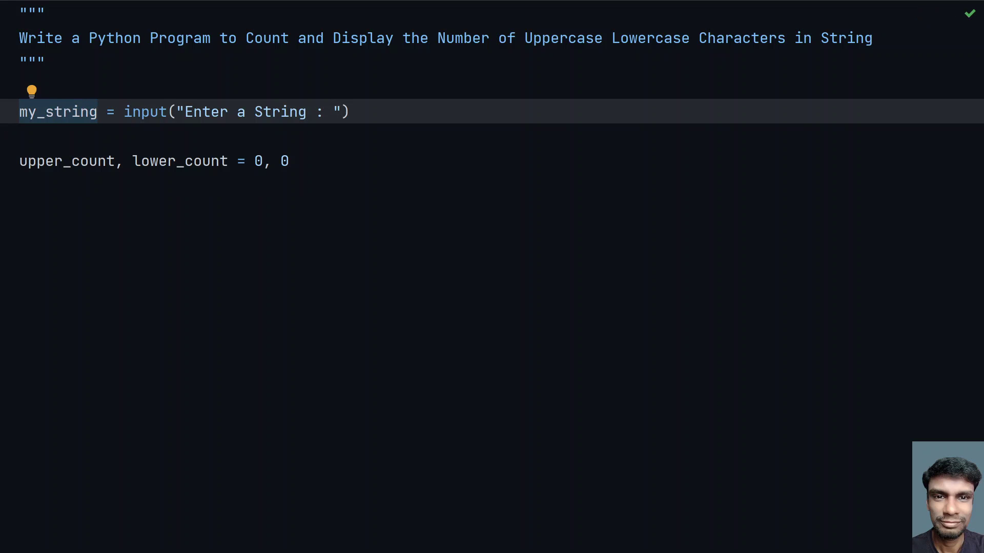
pyautogui.click(21, 185)
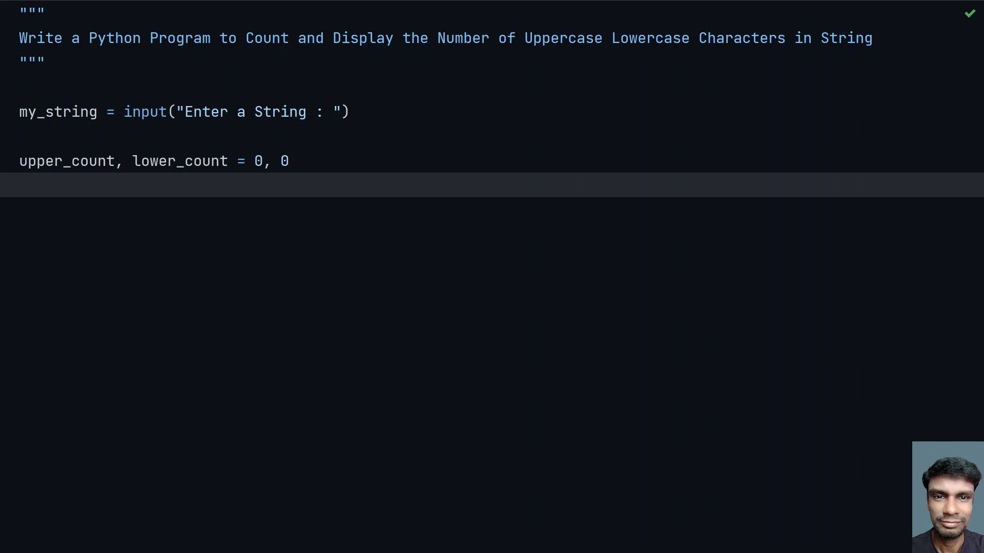
# - Write a for loop over my_string adding 1 to upper_count when letter.isupper()
pyautogui.press('Return')
pyautogui.write('for letter in my_st')
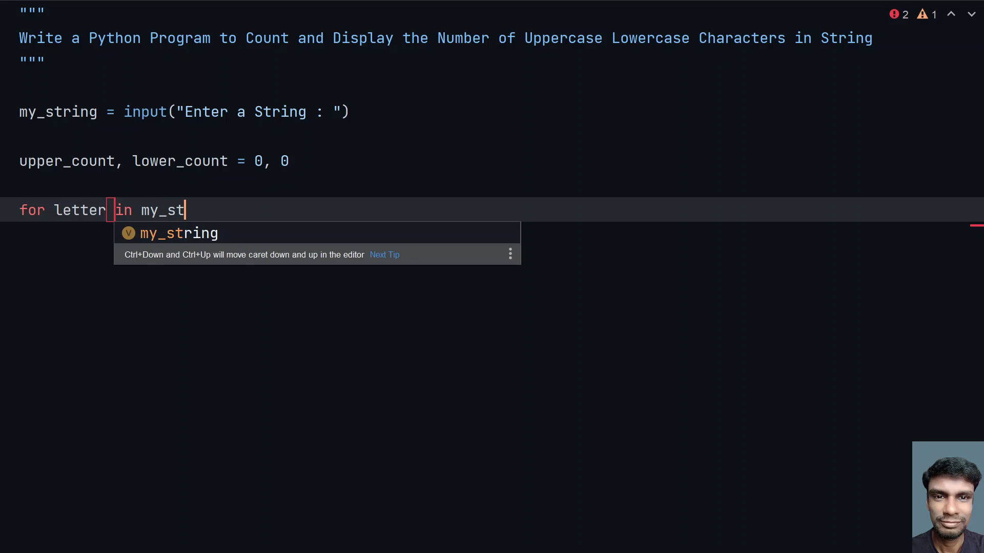
pyautogui.press('Tab')
pyautogui.write(':')
pyautogui.press('Return')
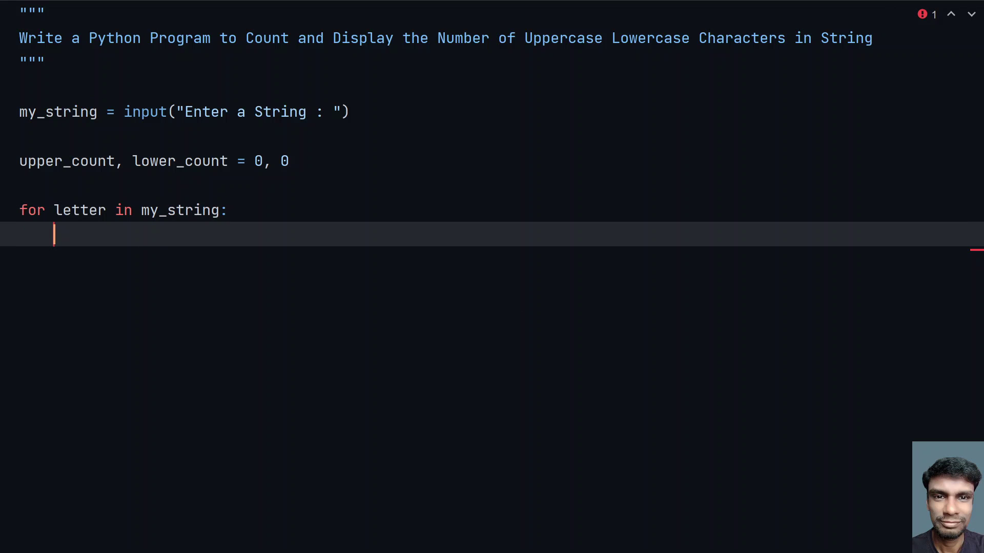
pyautogui.write('if lett')
pyautogui.press('Tab')
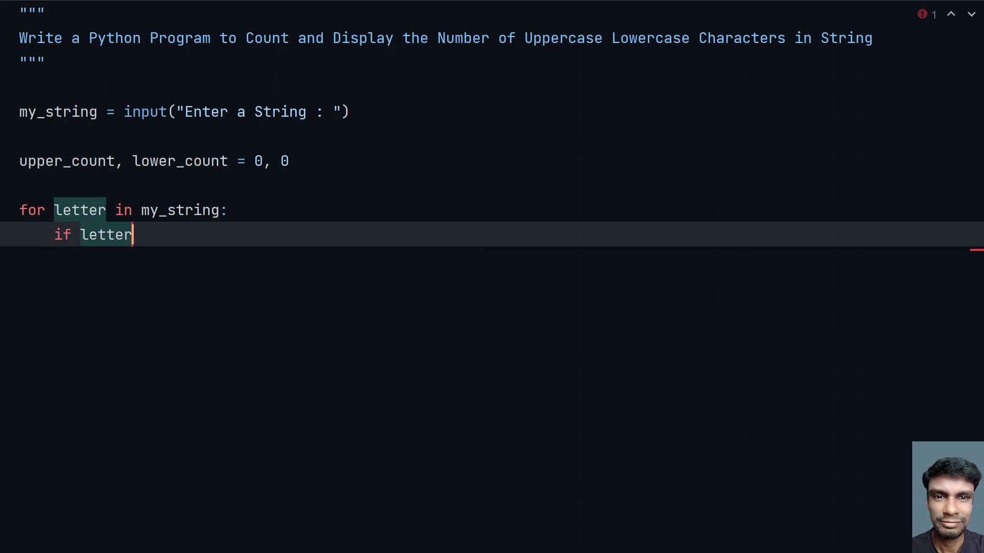
pyautogui.write('.is')
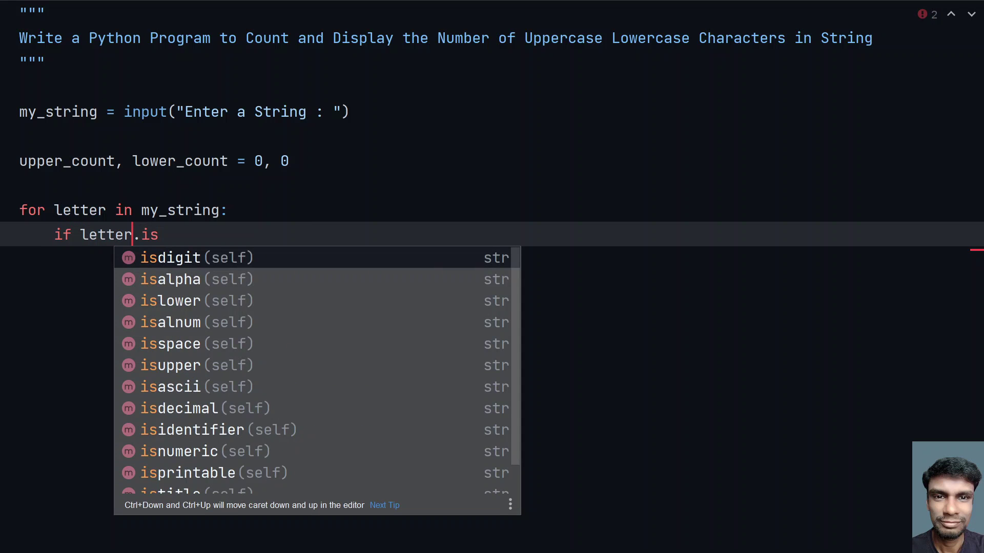
pyautogui.write('upp')
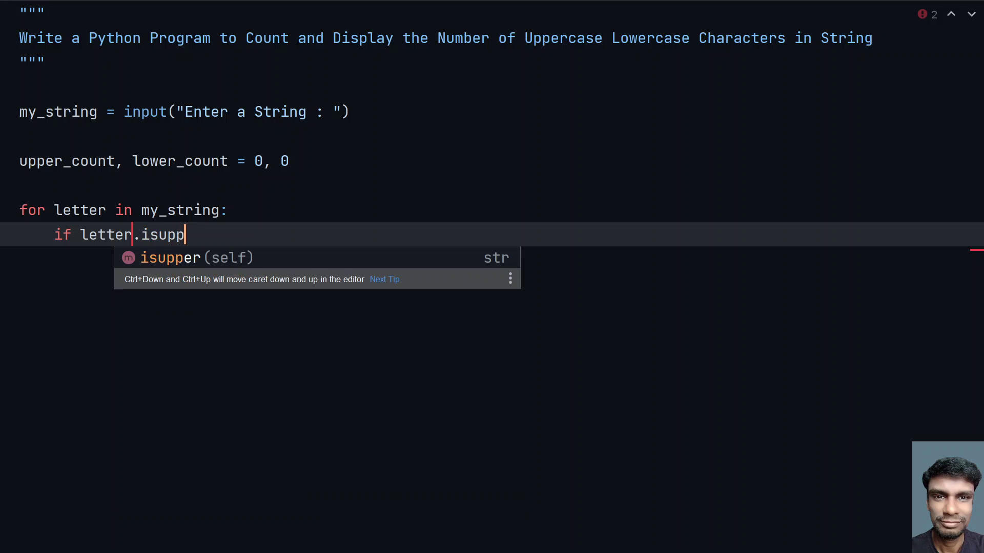
pyautogui.press('Tab')
pyautogui.write(':')
pyautogui.press('Return')
pyautogui.write('u')
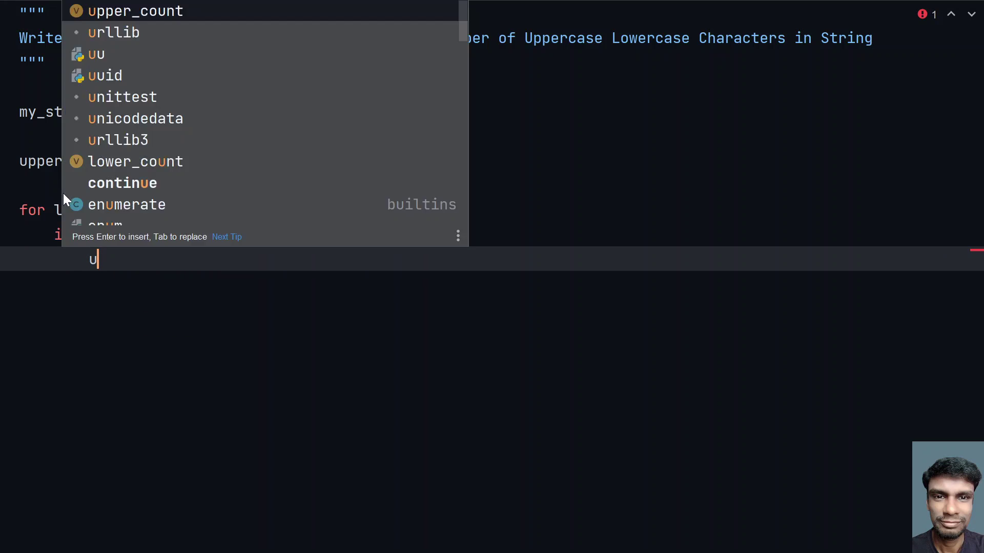
pyautogui.write('pp')
pyautogui.press('Tab')
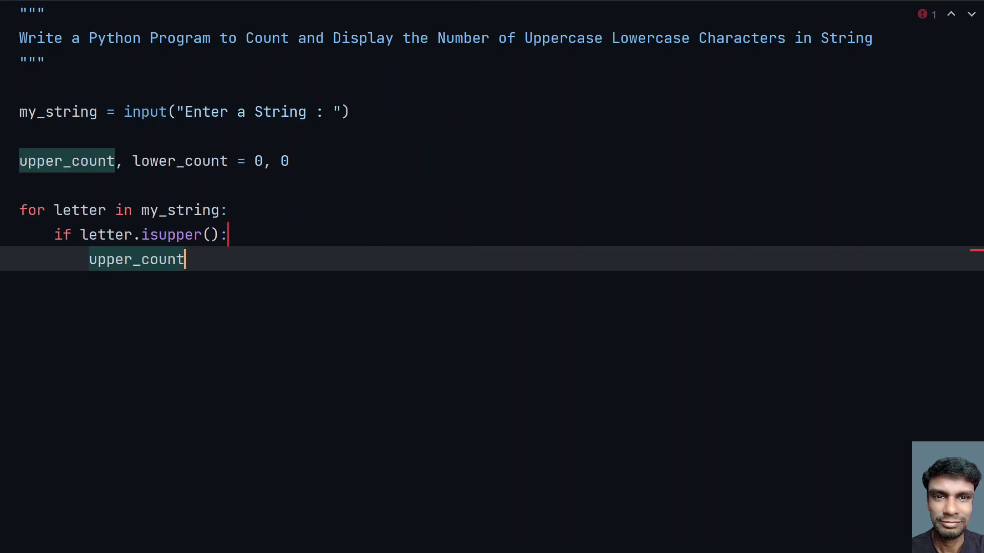
pyautogui.write(' += ')
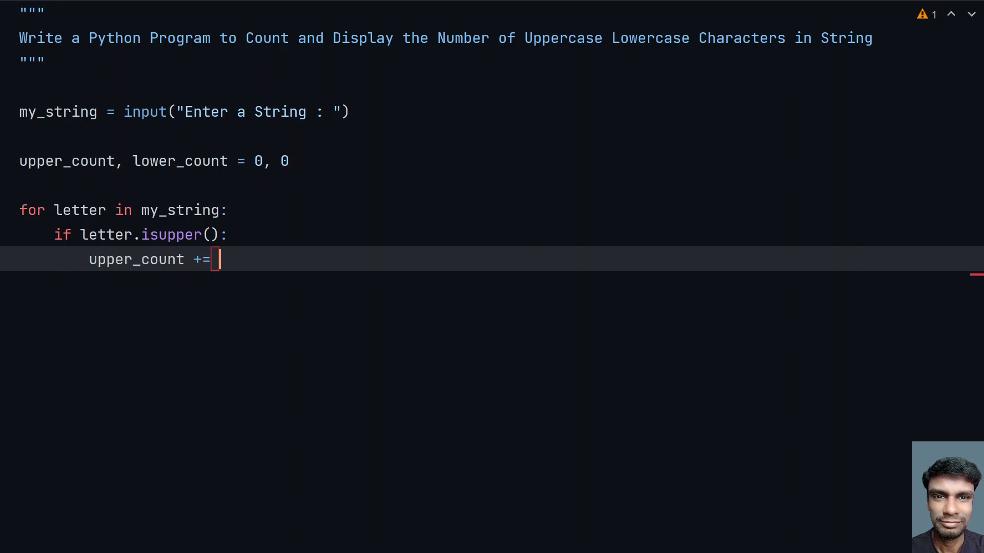
pyautogui.write('1')
pyautogui.press('Return')
pyautogui.write('elif')
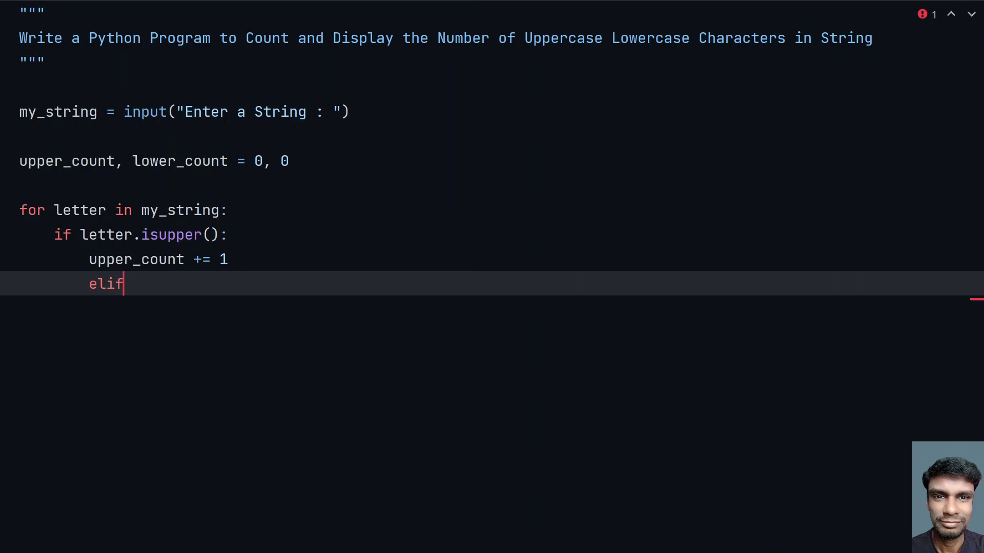
pyautogui.write(' ltter')
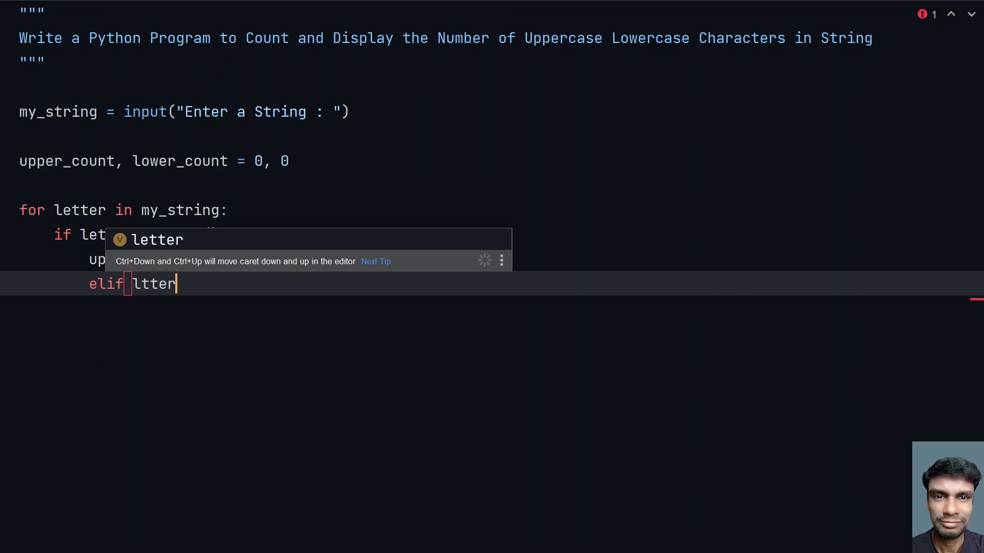
# - Add an elif letter.islower() branch incrementing lower_count, then a blank outer-level line
pyautogui.press('Tab')
pyautogui.write('.')
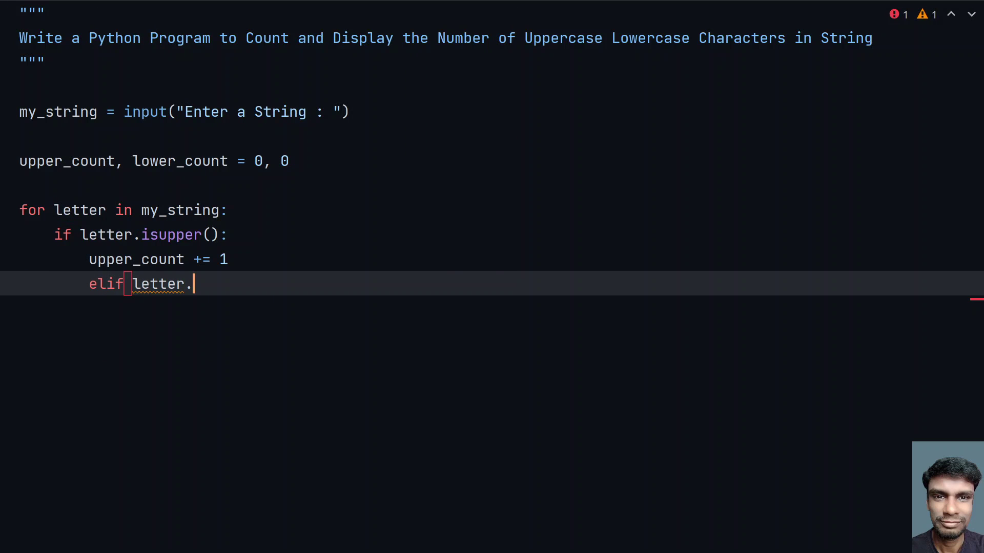
pyautogui.write('islo')
pyautogui.press('Tab')
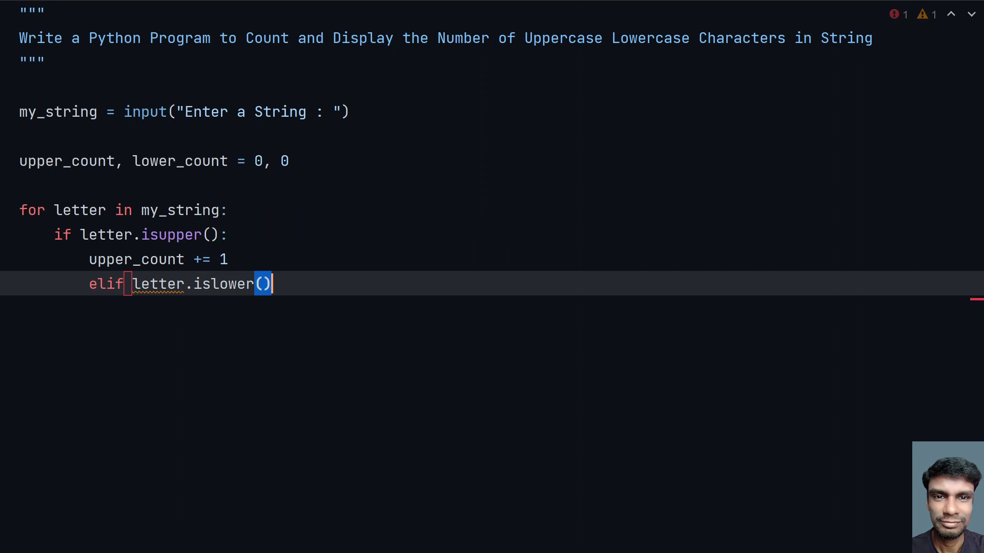
pyautogui.write(':')
pyautogui.press('Return')
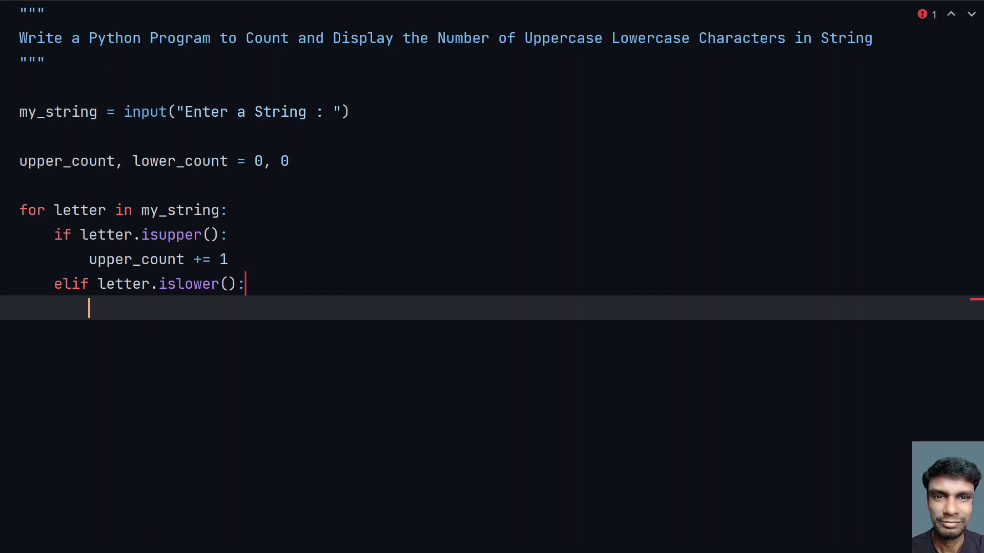
pyautogui.write('lower')
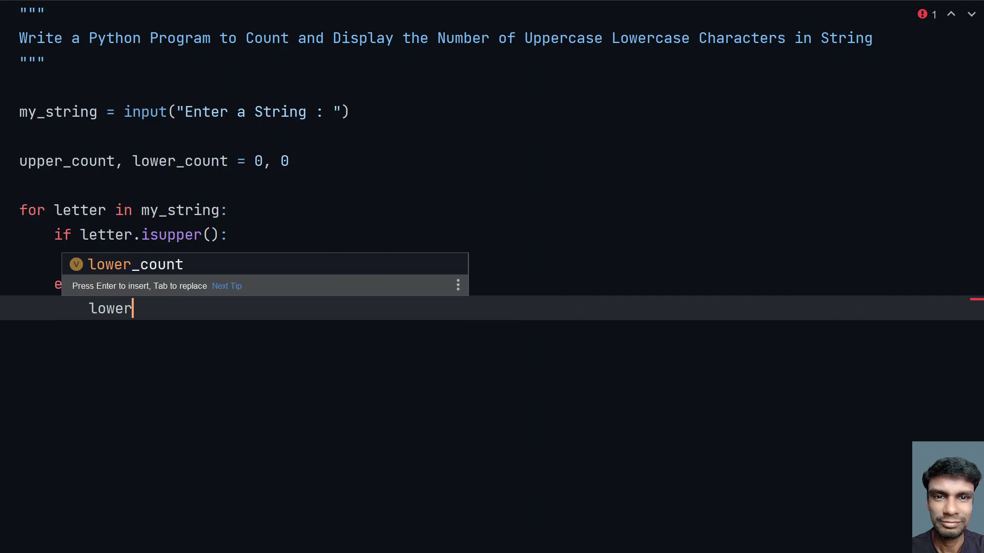
pyautogui.press('Tab')
pyautogui.write('+= 1')
pyautogui.press('Return')
pyautogui.press('Return')
pyautogui.hotkey('shift', 'Tab')
pyautogui.hotkey('shift', 'Tab')
pyautogui.press('Return')
pyautogui.press('Up')
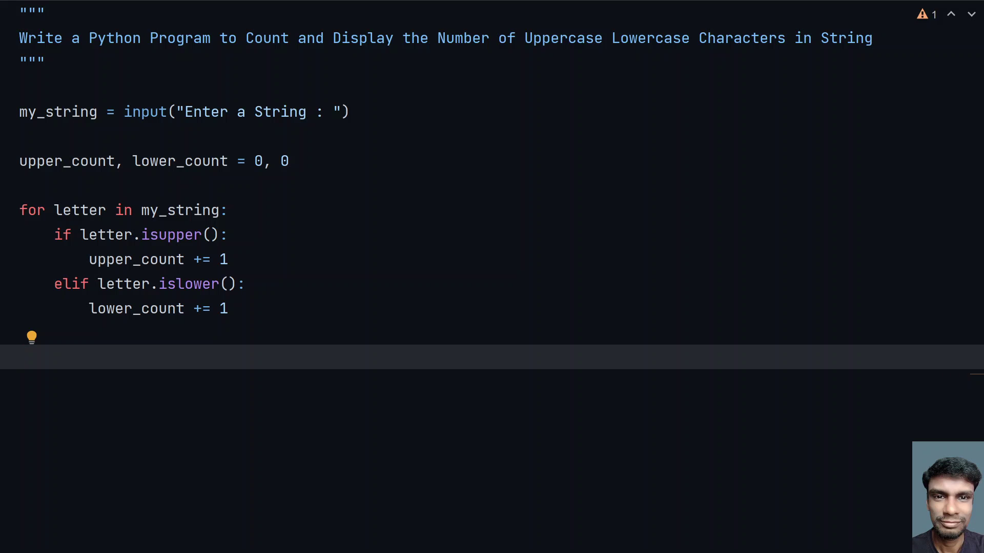
pyautogui.write('print()')
# - Print "Upper Case Count is : " with upper_count and "Lower Case Count is : " with lower_count
pyautogui.press('Left')
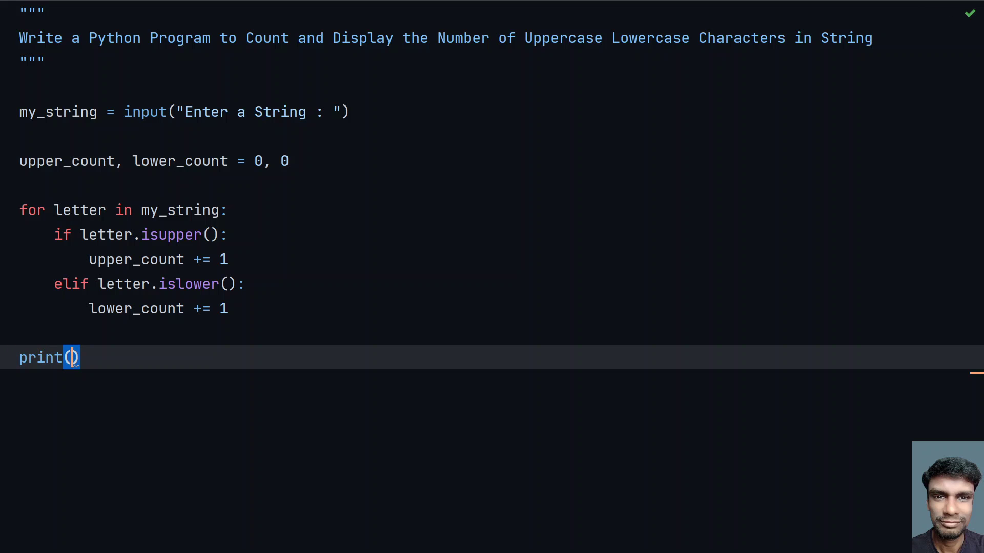
pyautogui.write('"')
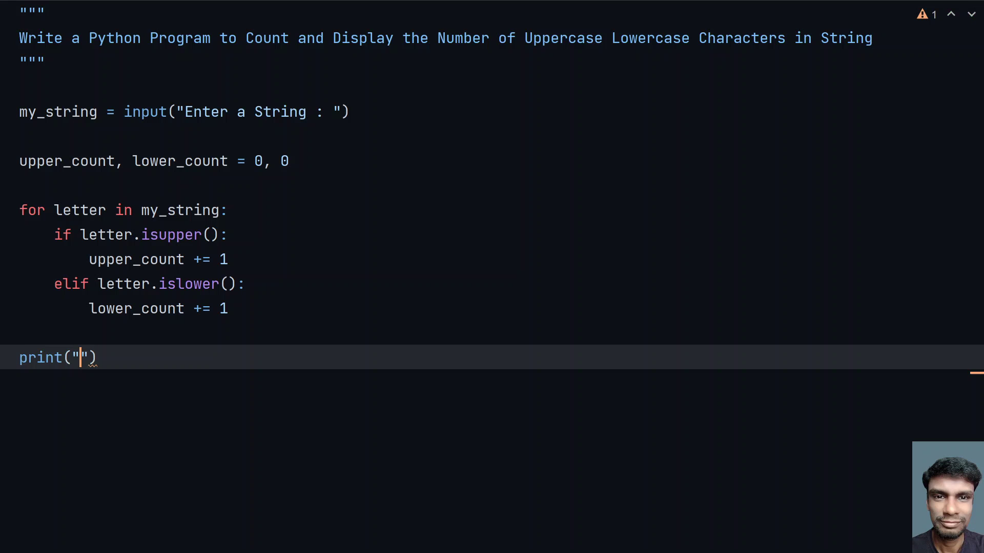
pyautogui.write('Upper Case Count is :')
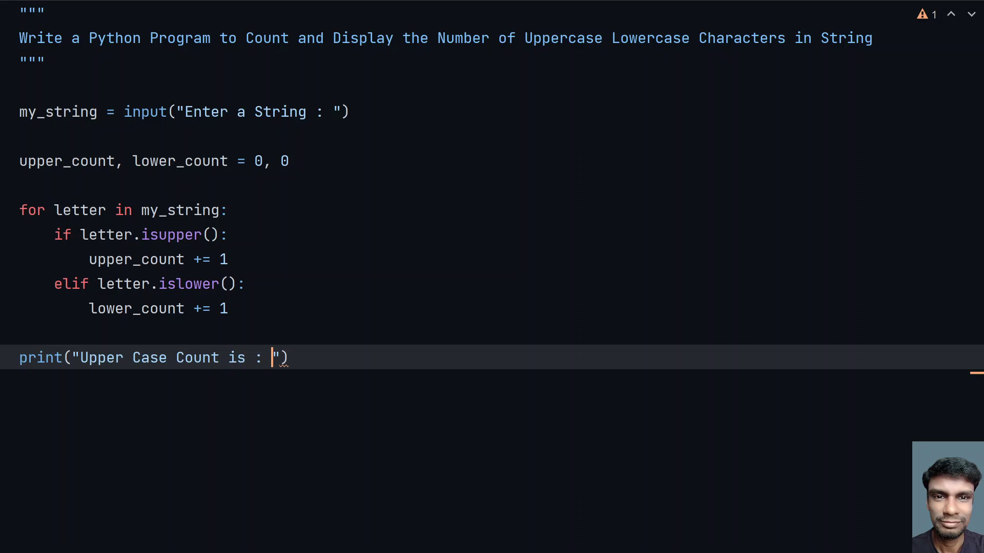
pyautogui.press('Right')
pyautogui.write(', ')
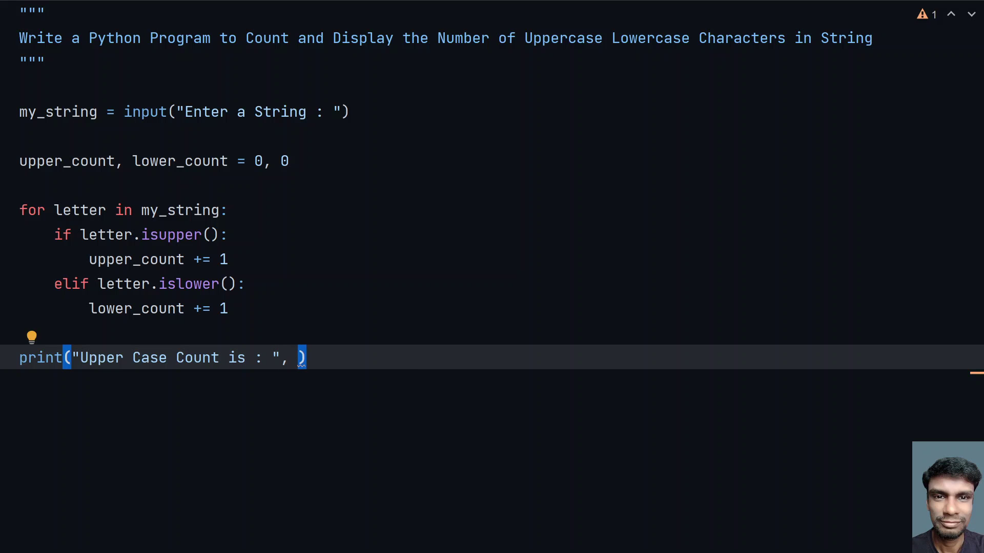
pyautogui.write('u')
pyautogui.press('Tab')
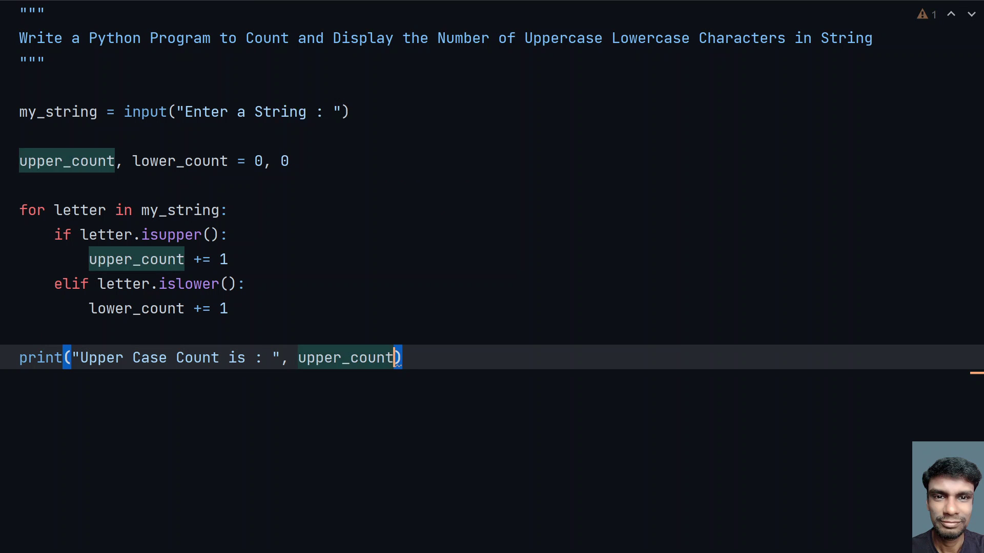
pyautogui.hotkey('shift', 'Return')
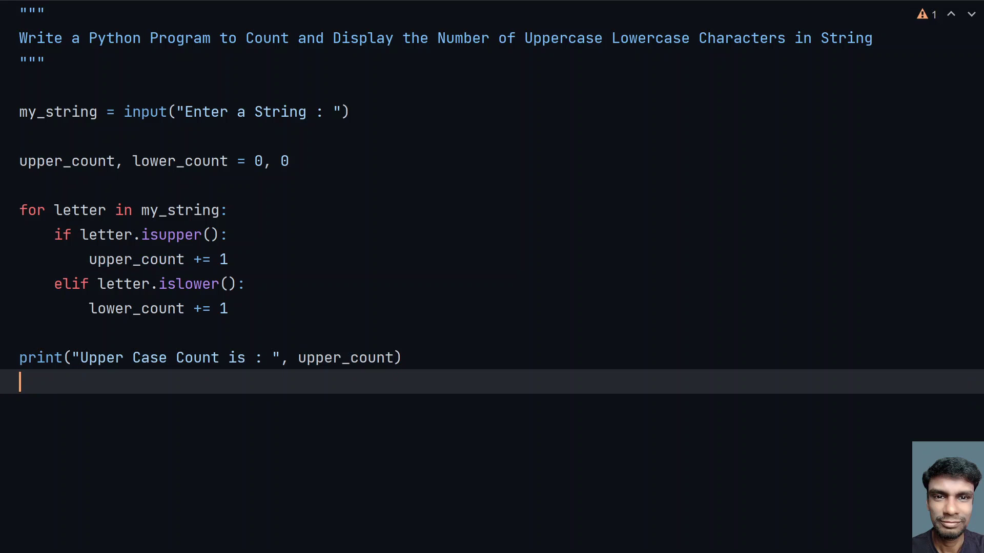
pyautogui.write('print(')
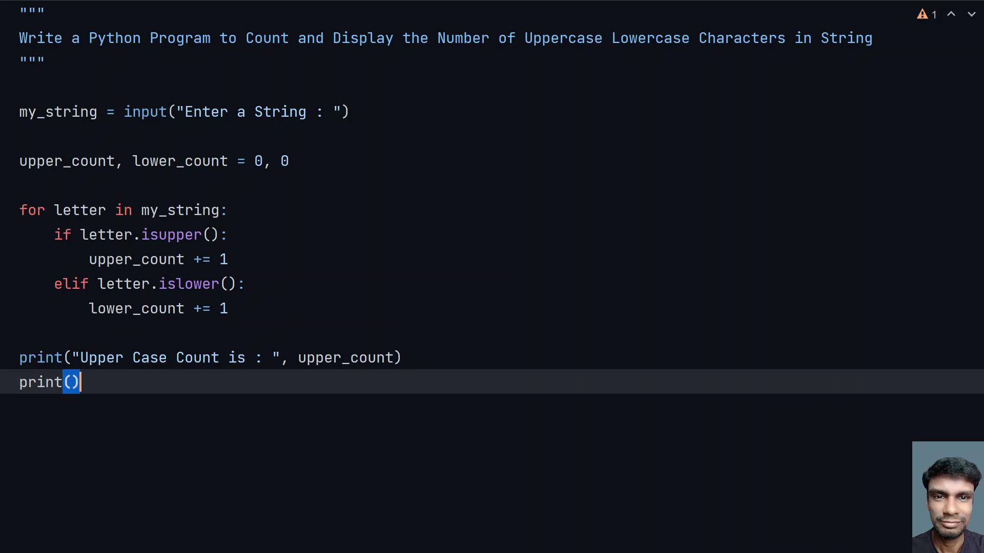
pyautogui.write('"Lower Case Count is ')
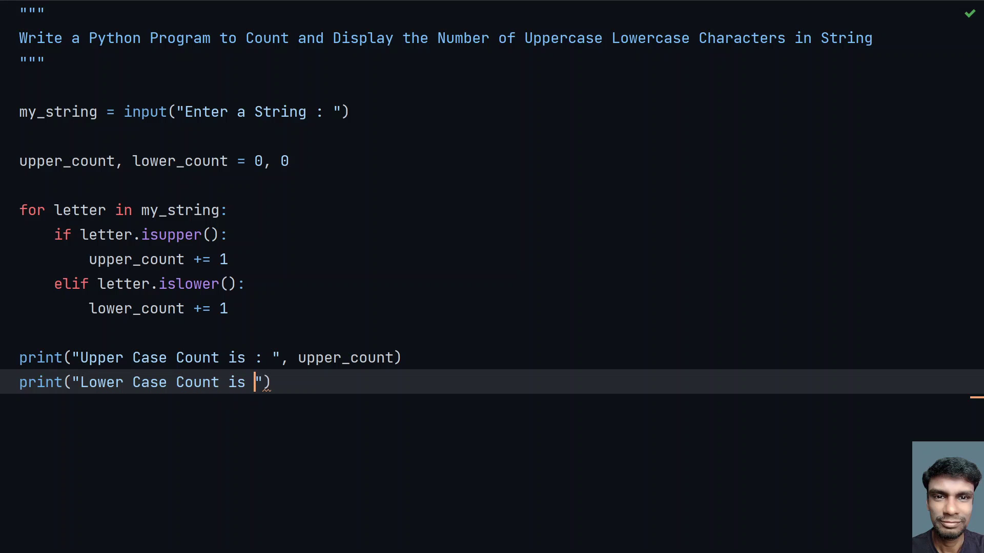
pyautogui.write(': "')
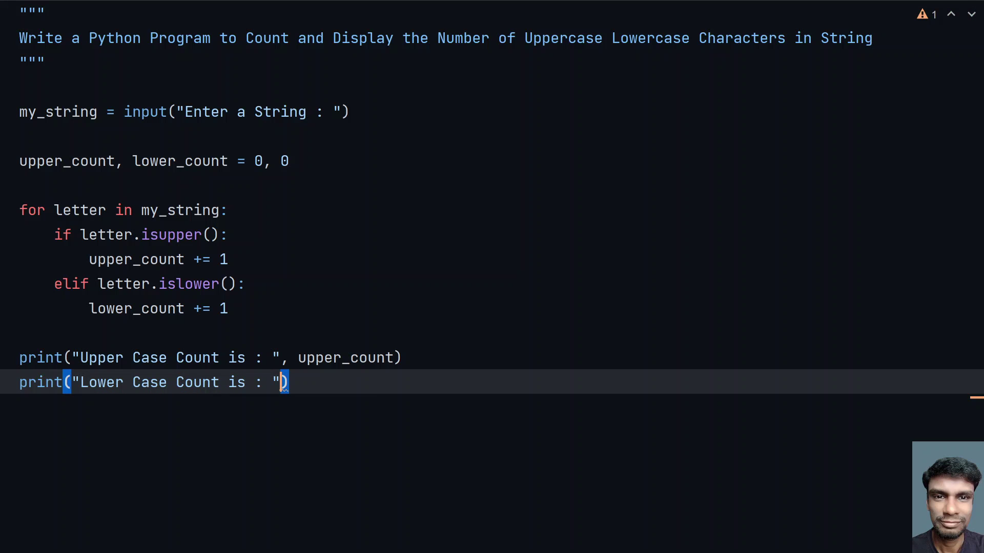
pyautogui.write(', lower')
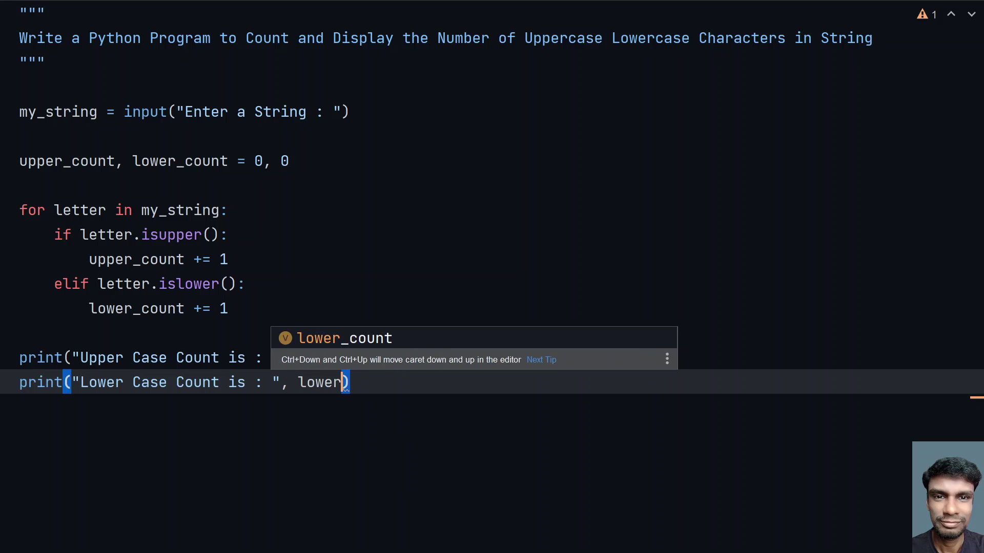
pyautogui.press('Tab')
pyautogui.hotkey('shift', 'Return')
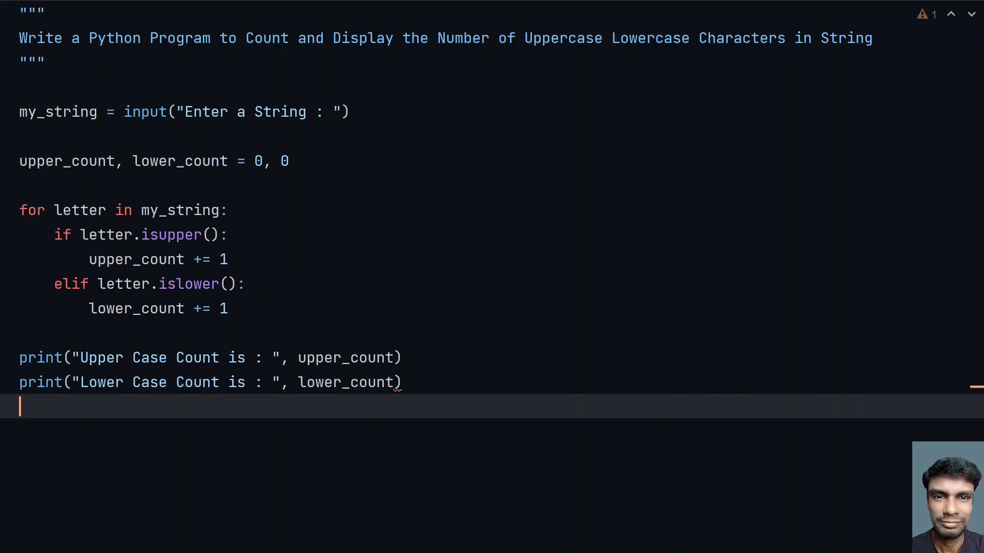
# - Insert one more empty line after the Lower Case print line
pyautogui.press('Return')
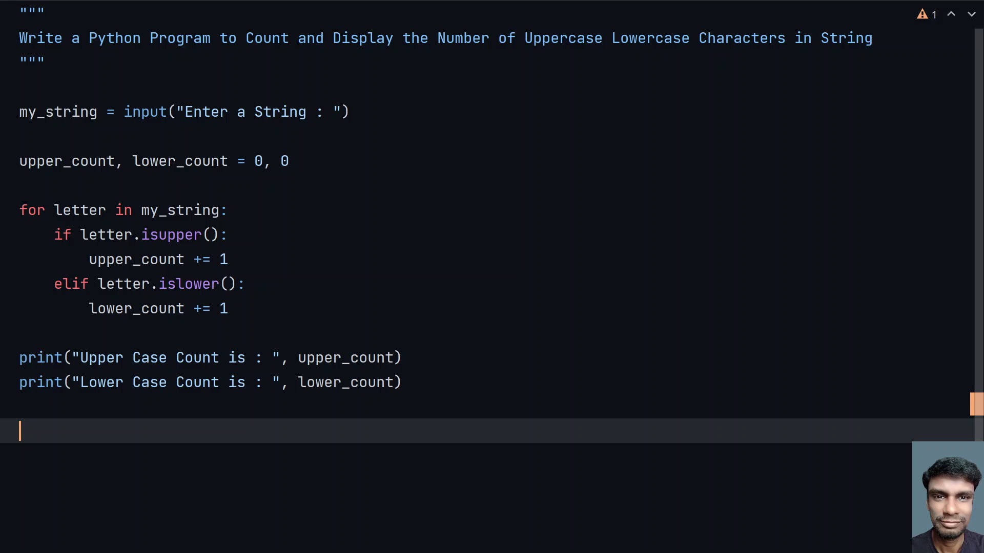
# - Run main on the pasted docstring sentence and highlight the results, 10 upper and 73 lower
pyautogui.rightClick(493, 138)
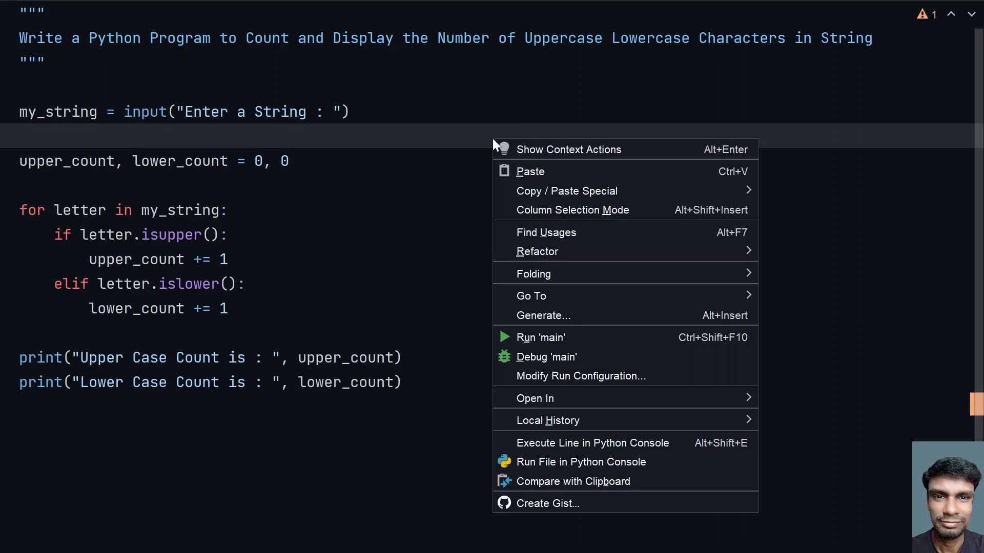
pyautogui.click(554, 335)
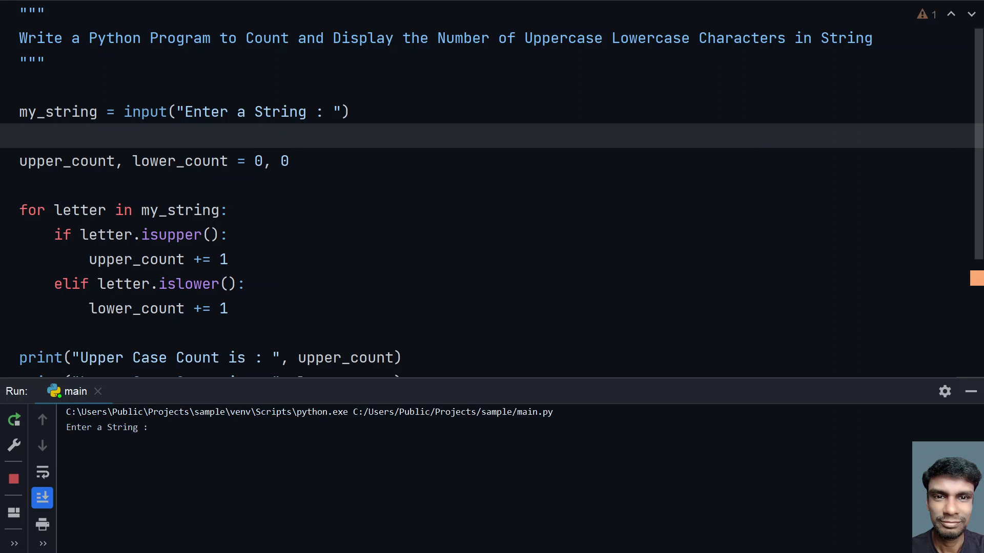
pyautogui.click(492, 428)
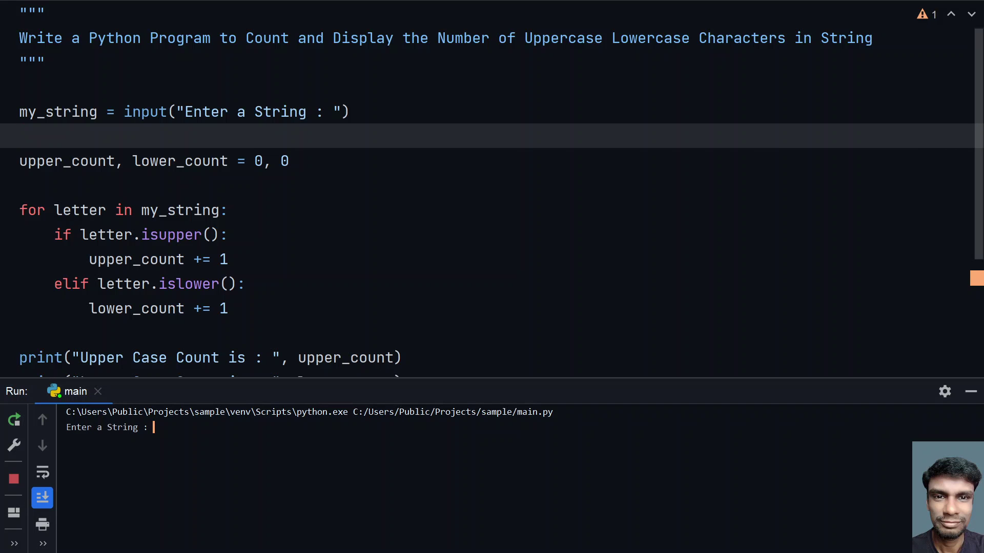
pyautogui.tripleClick(315, 37)
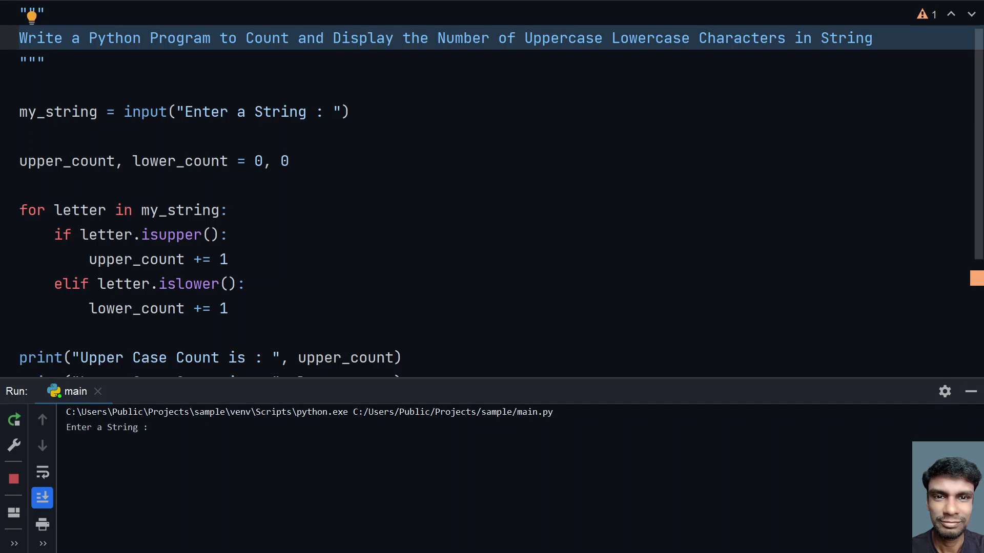
pyautogui.click(492, 427)
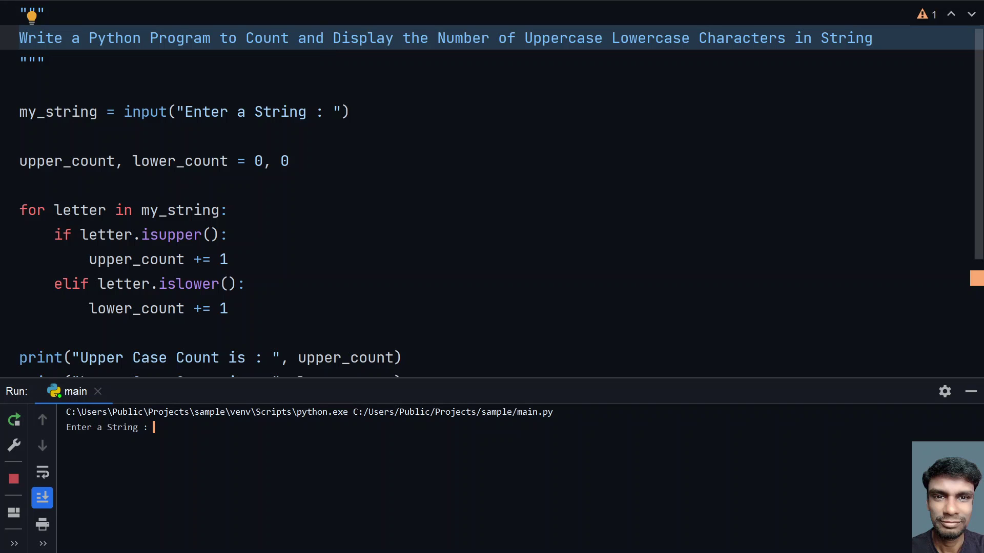
pyautogui.write('Write a Python Program to Count and Display the Number of Uppercase Lowercase Characters in String')
pyautogui.press('Return')
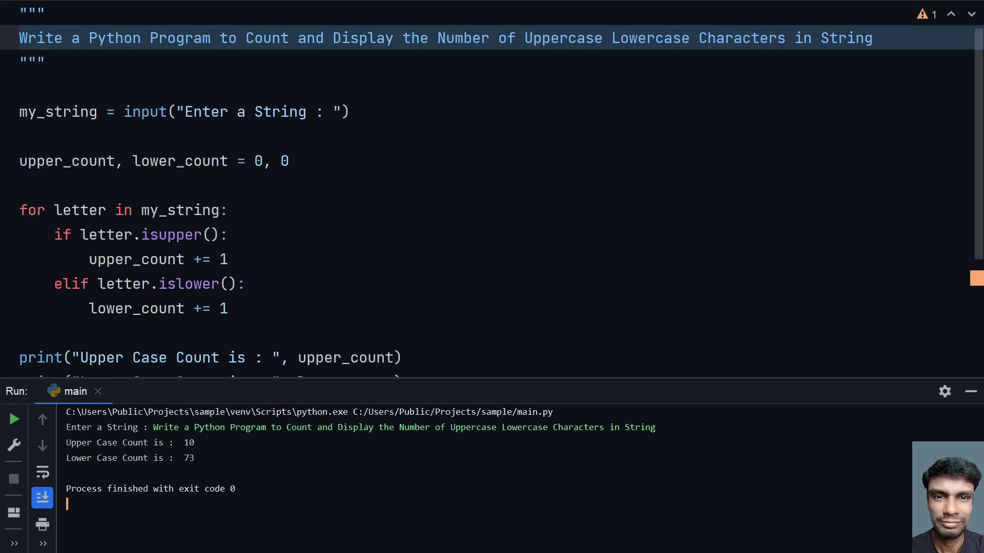
pyautogui.moveTo(66, 443); pyautogui.dragTo(196, 443)
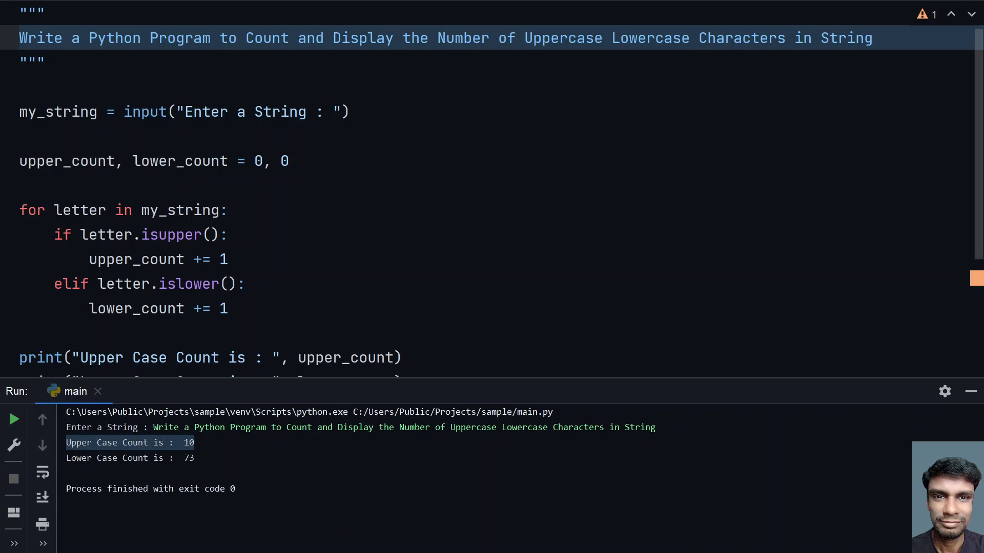
pyautogui.moveTo(67, 458); pyautogui.dragTo(196, 458)
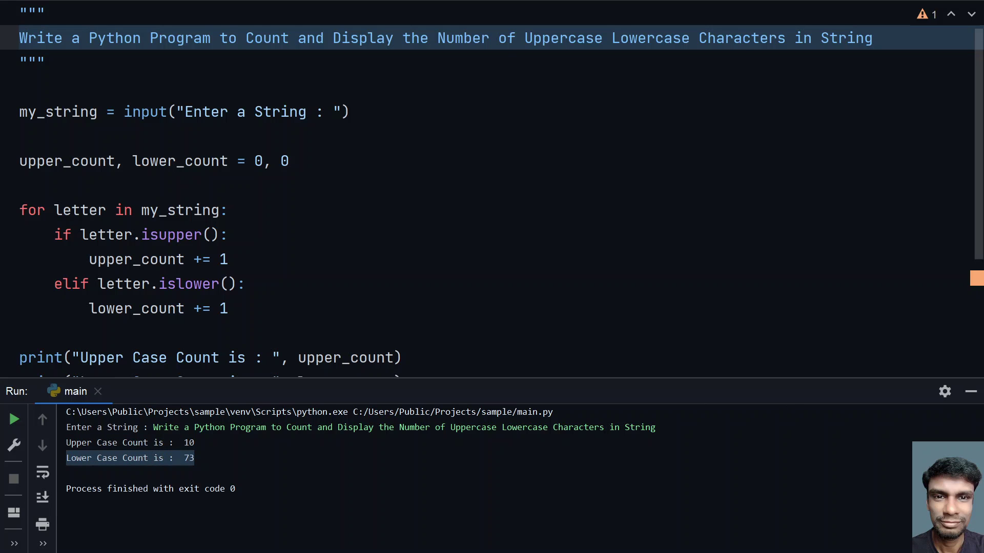
# - Rerun main with input Hello, printing 1 uppercase and 4 lowercase
pyautogui.click(972, 391)
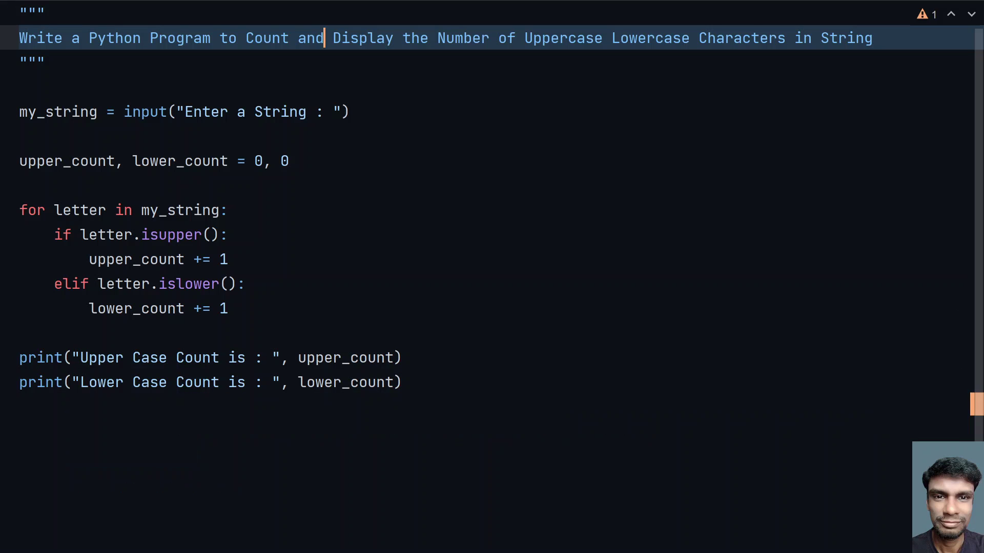
pyautogui.click(403, 357)
pyautogui.rightClick(717, 178)
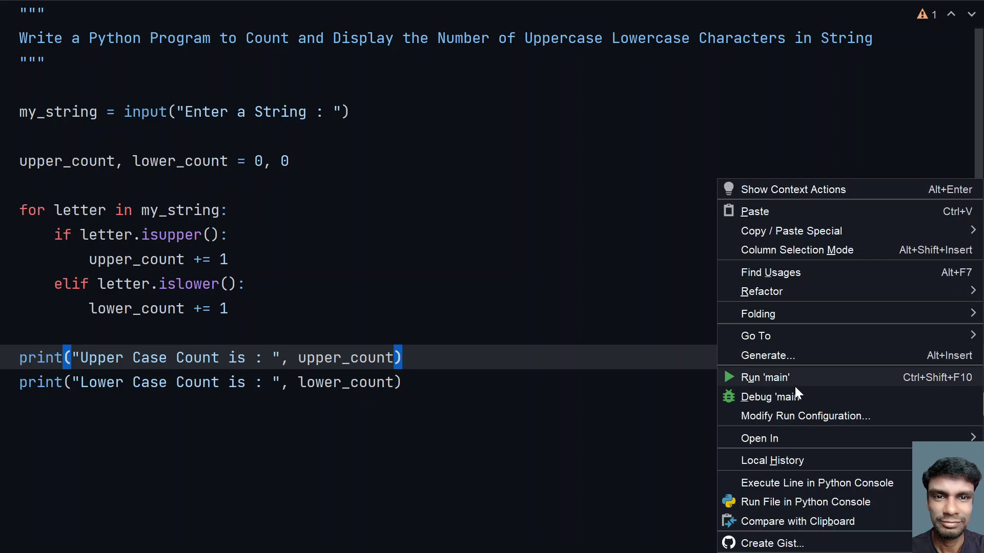
pyautogui.click(801, 375)
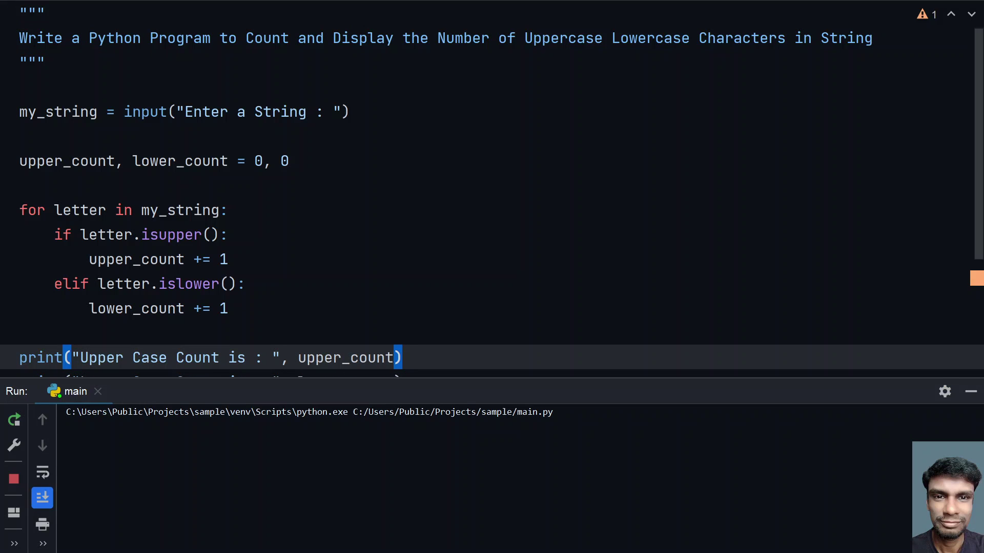
pyautogui.write('Hello')
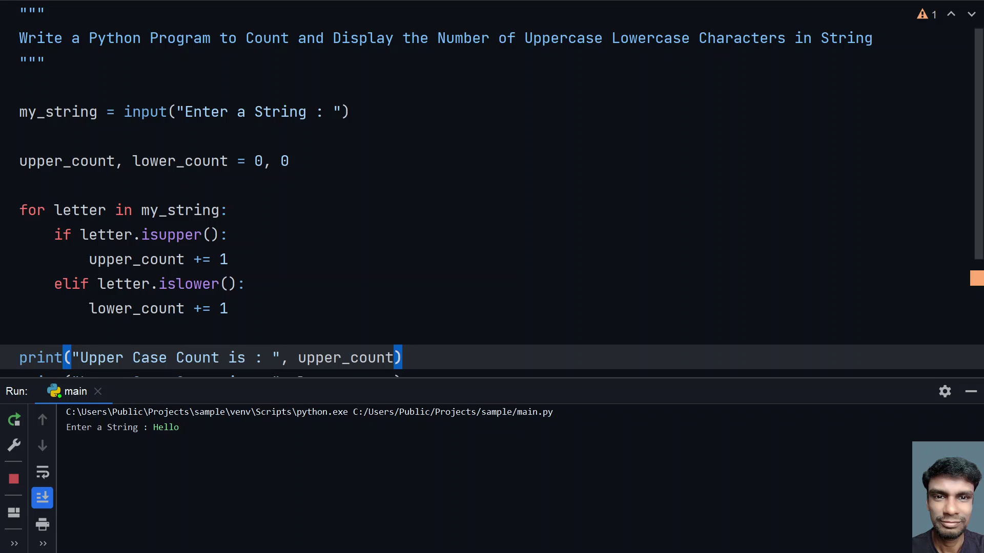
pyautogui.press('Return')
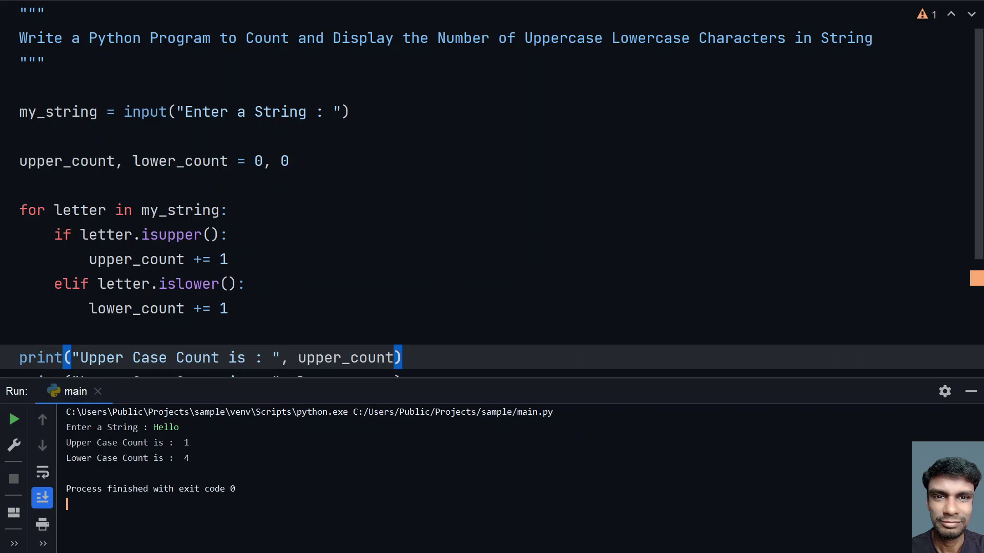
# - Run main on "How Are You ?" and point out the counts 3 and 6
pyautogui.click(971, 391)
pyautogui.click(539, 308)
pyautogui.rightClick(717, 178)
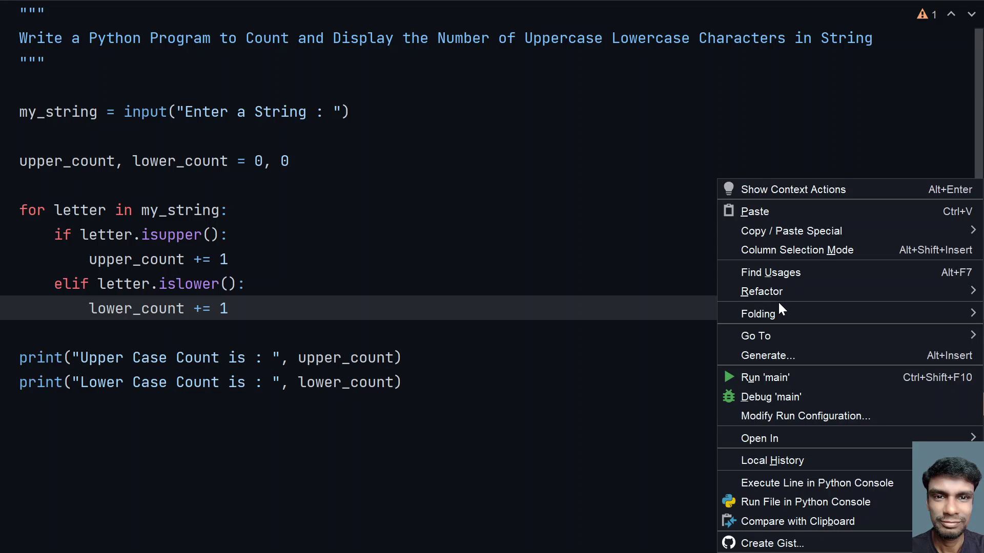
pyautogui.click(777, 377)
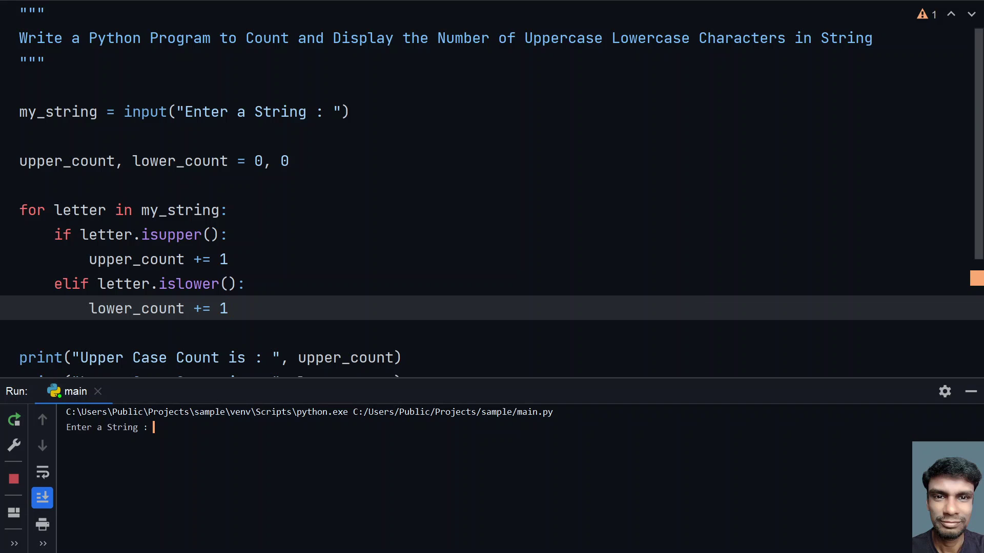
pyautogui.write('How Are You ')
pyautogui.write('?')
pyautogui.press('Return')
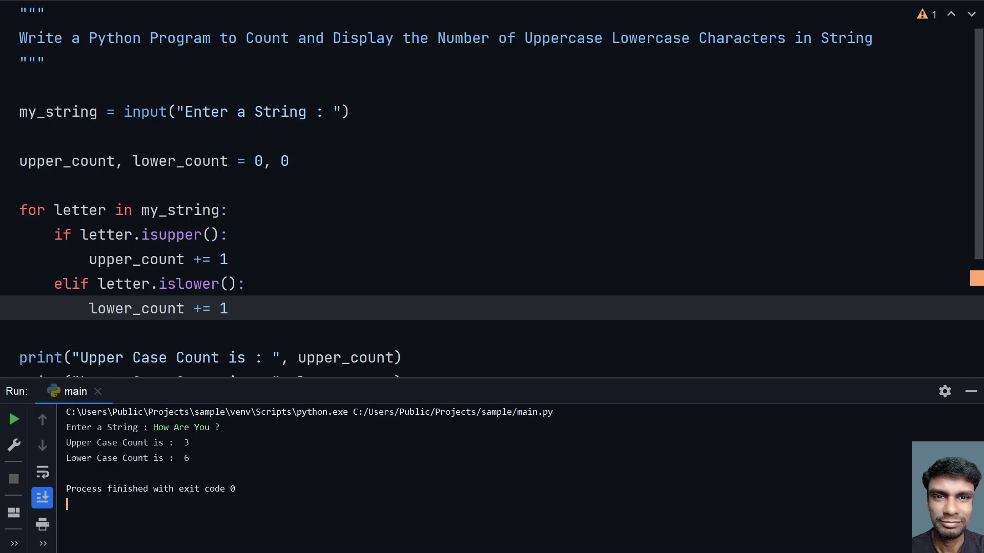
pyautogui.doubleClick(186, 443)
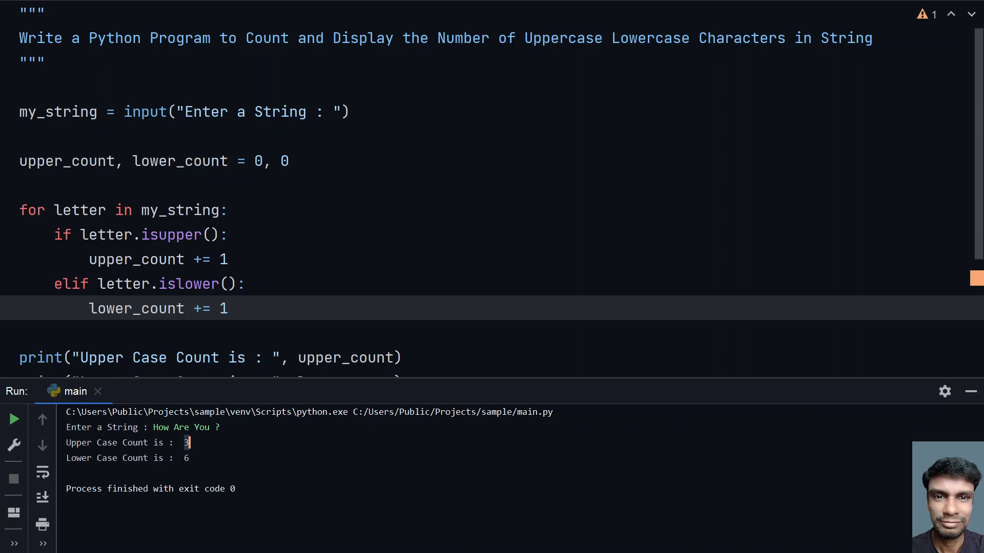
pyautogui.click(189, 458)
# - Hide the Run tool window so only the counting script is visible
pyautogui.click(970, 391)
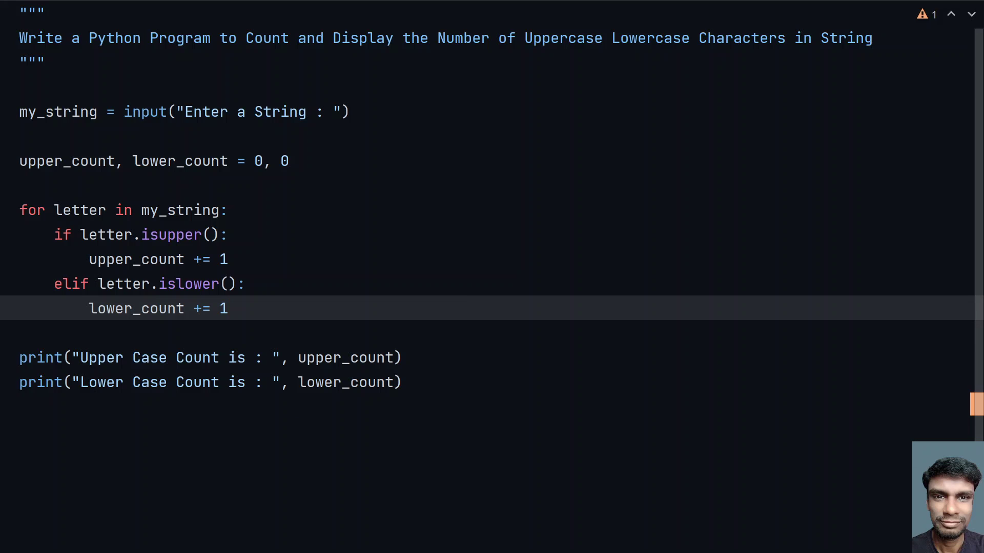